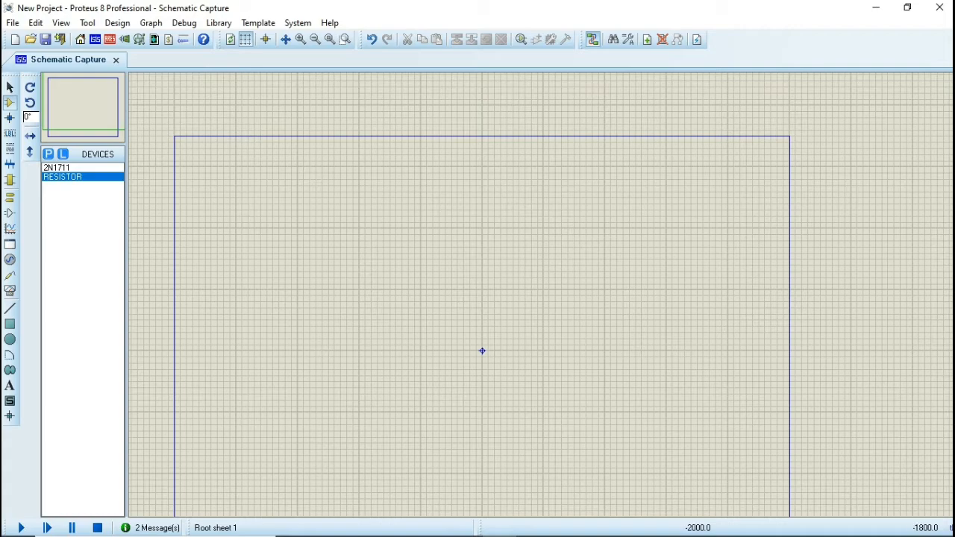
Step: Place a 2N1711 transistor in the upper middle area of the schematic sheet
mouse_move(567, 535)
click(58, 168)
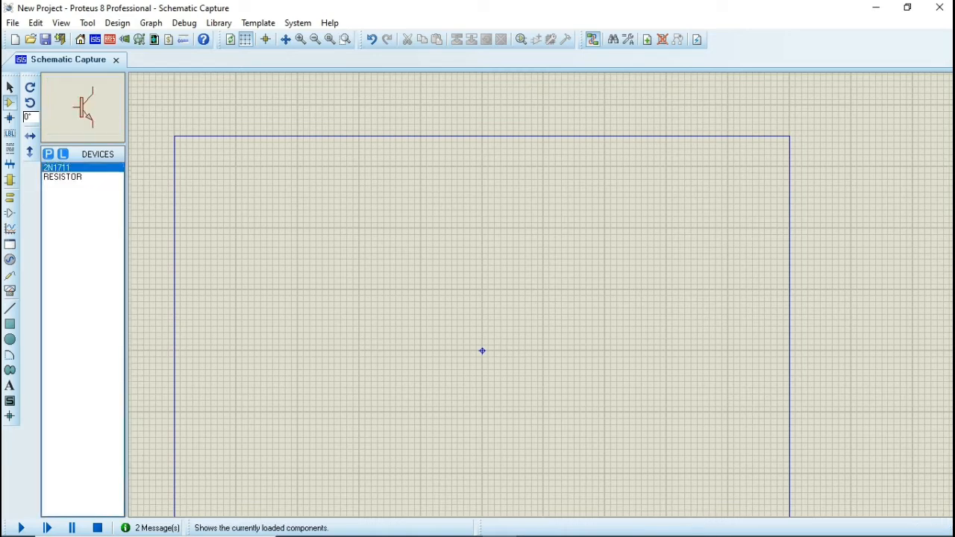
click(316, 302)
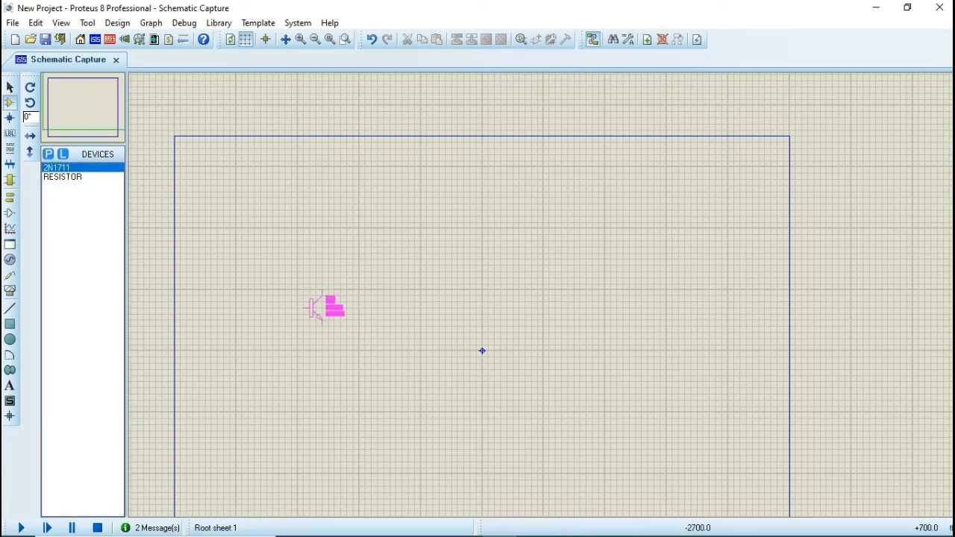
scroll(316, 307, up, 1)
scroll(649, 322, down, 2)
scroll(637, 270, up, 1)
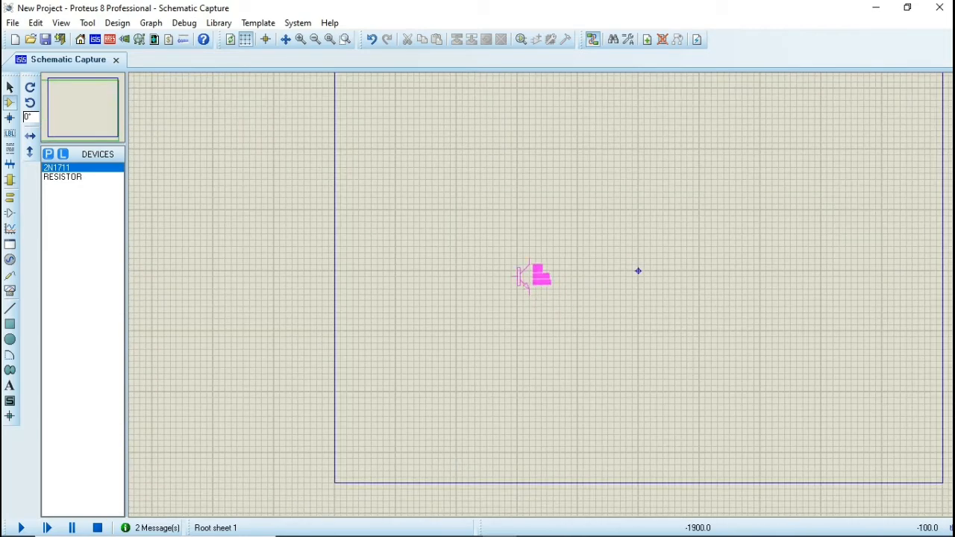
click(638, 270)
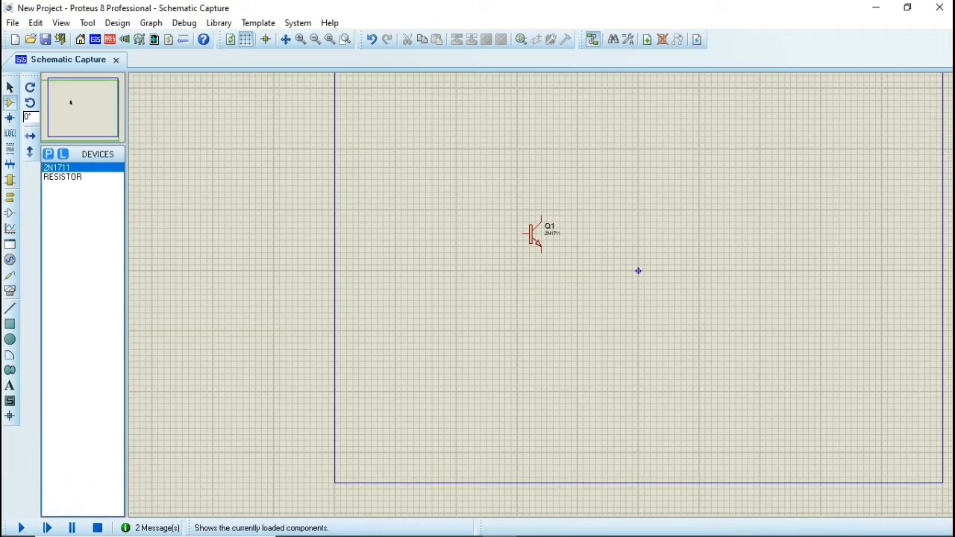
Step: Place a resistor beside the transistor, level with its base pin
click(62, 177)
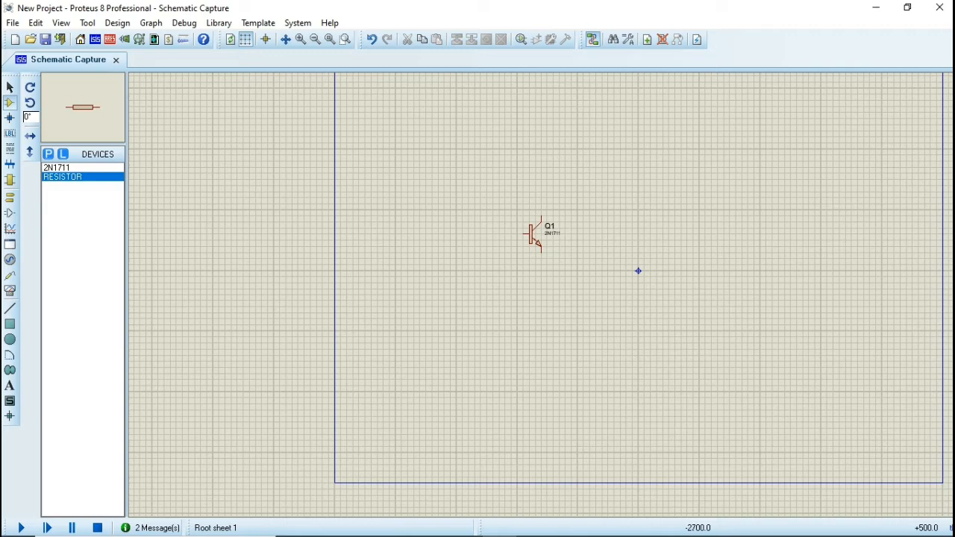
click(483, 236)
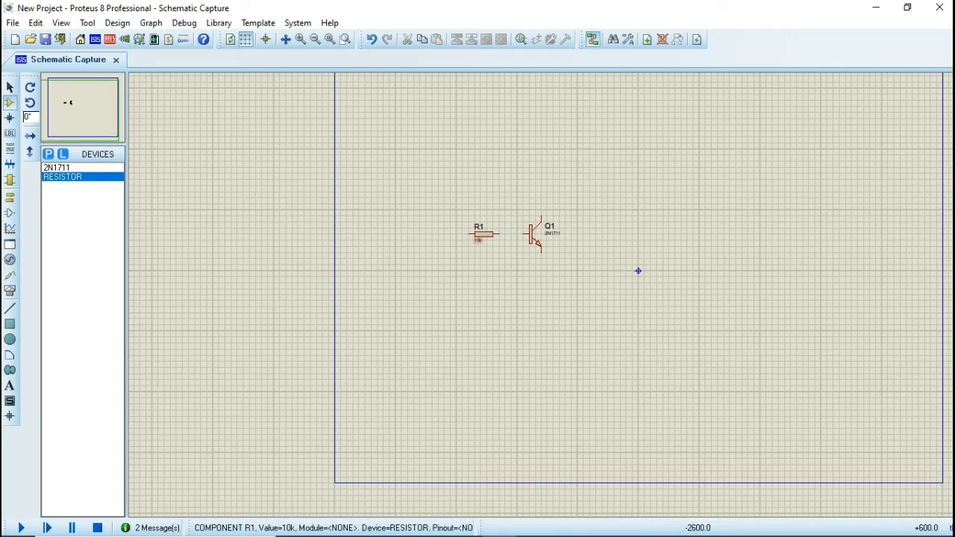
key(F6)
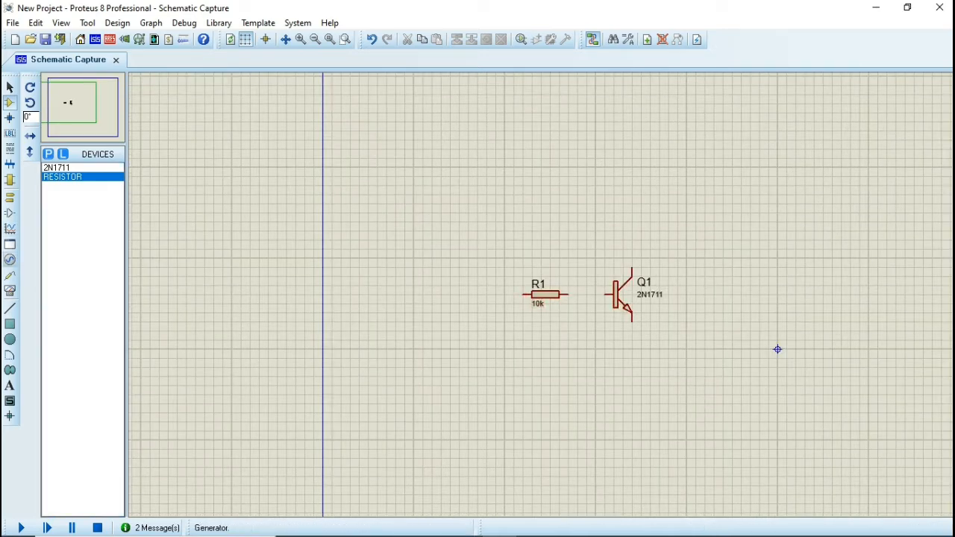
Step: Place two DC generators, one beside the free end of R1 and one above the transistor's collector
click(9, 259)
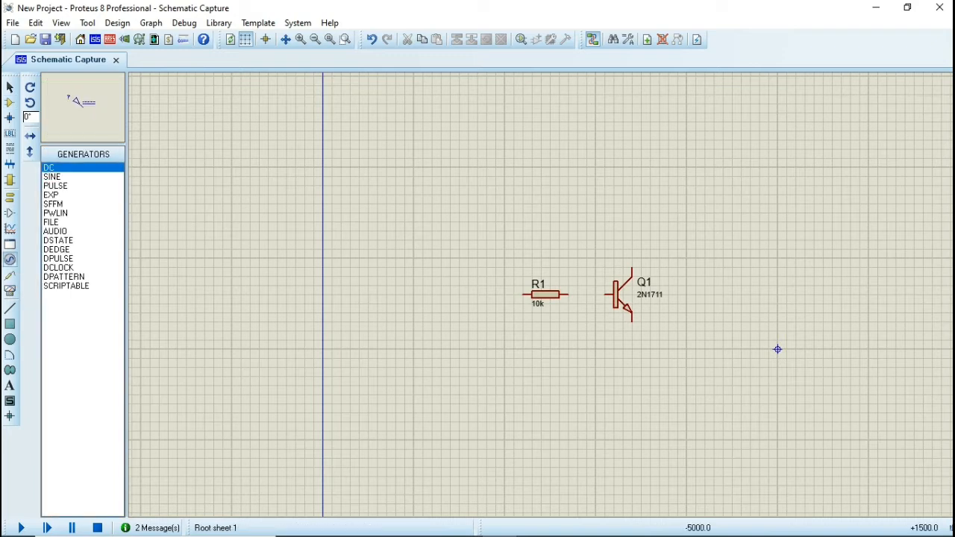
click(460, 287)
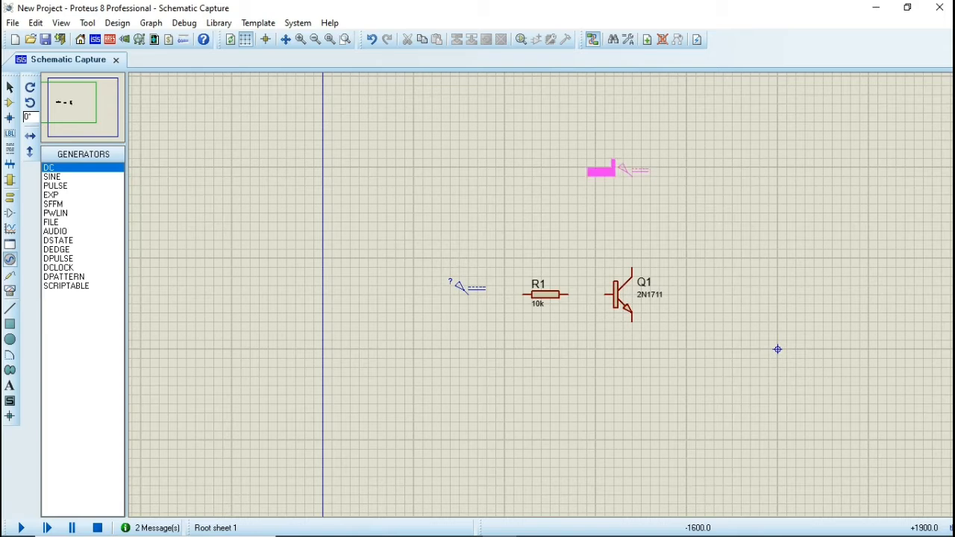
click(618, 169)
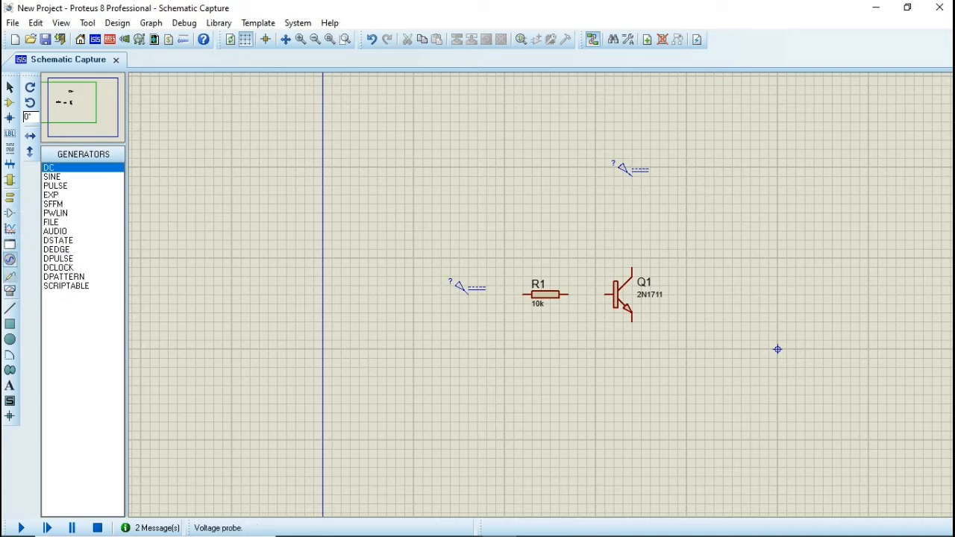
Step: Place a current probe between the upper DC generator and the collector, and a ground terminal below the emitter
click(10, 274)
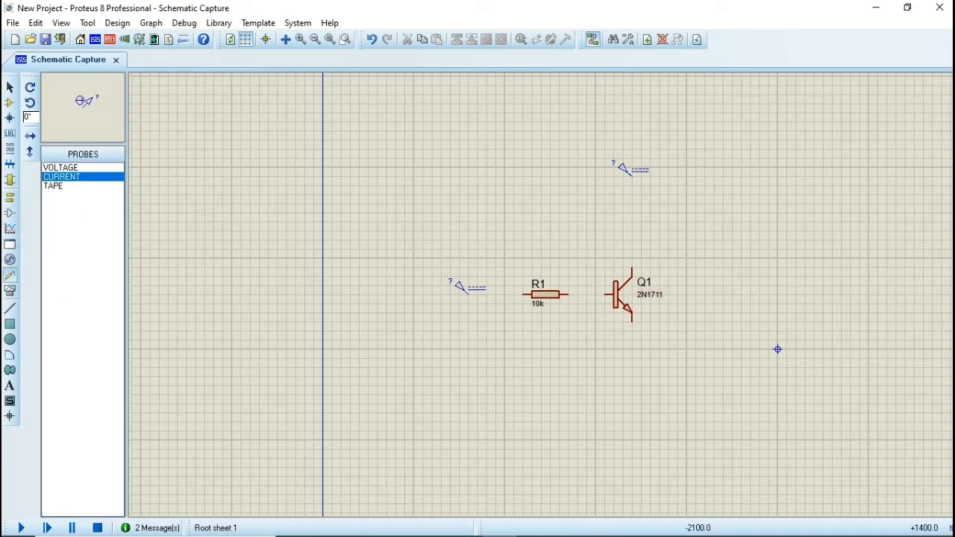
click(635, 206)
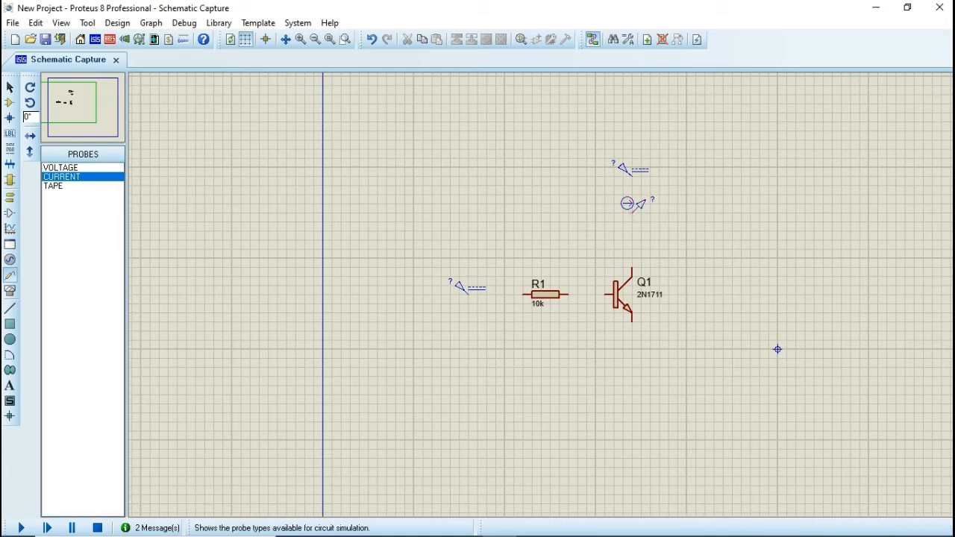
click(10, 197)
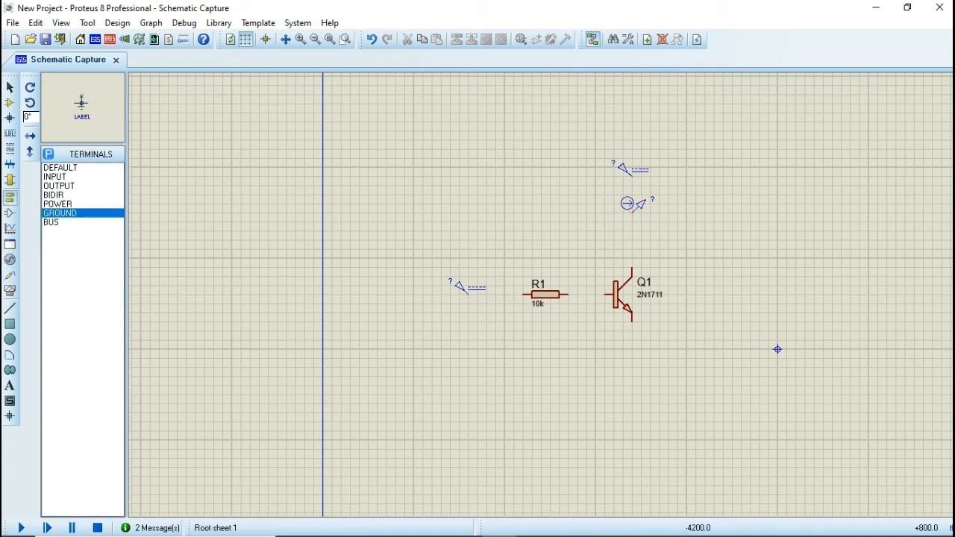
click(631, 357)
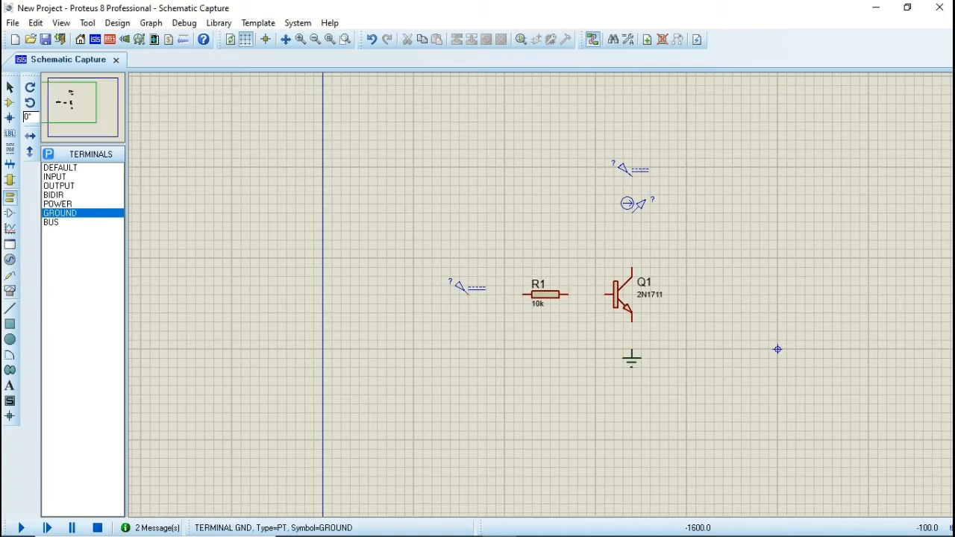
Step: Wire Q1's emitter to the ground terminal and its base to the near end of R1
scroll(631, 357, up, 1)
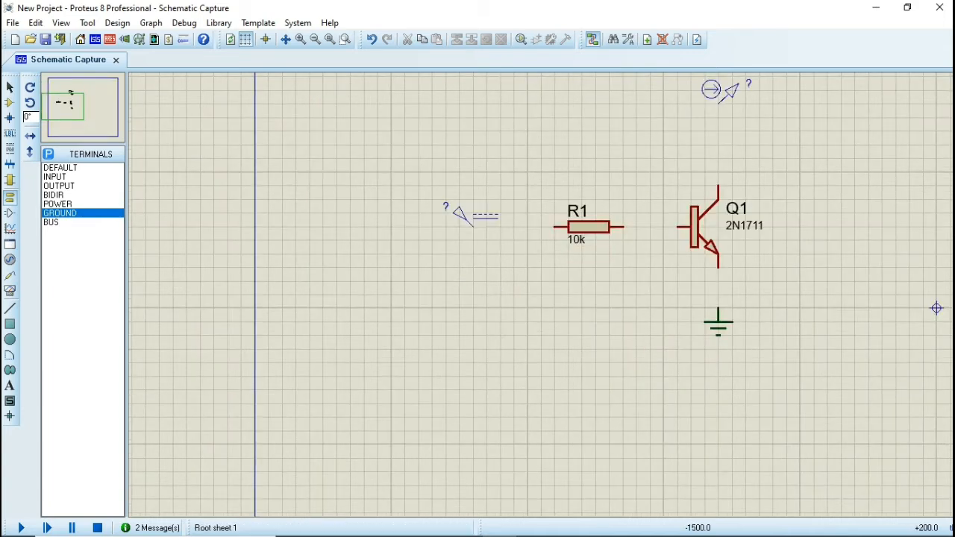
click(718, 267)
click(718, 309)
click(676, 227)
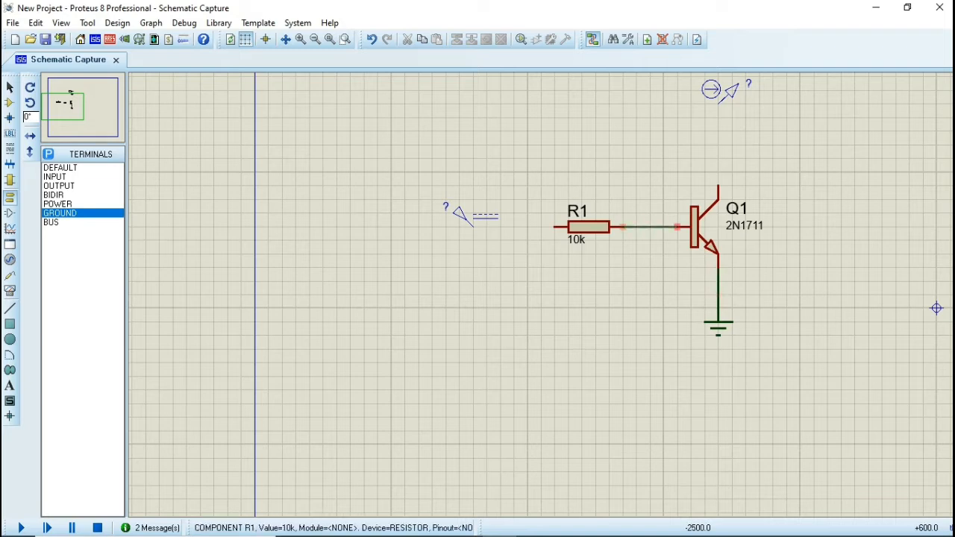
click(623, 227)
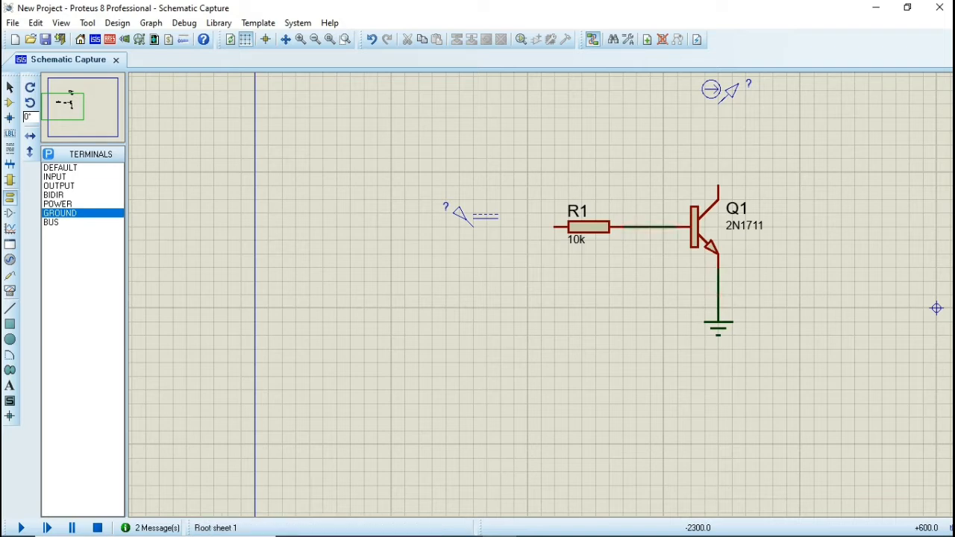
Step: Wire the free end of R1 to the DC generator beside it
click(553, 227)
click(473, 226)
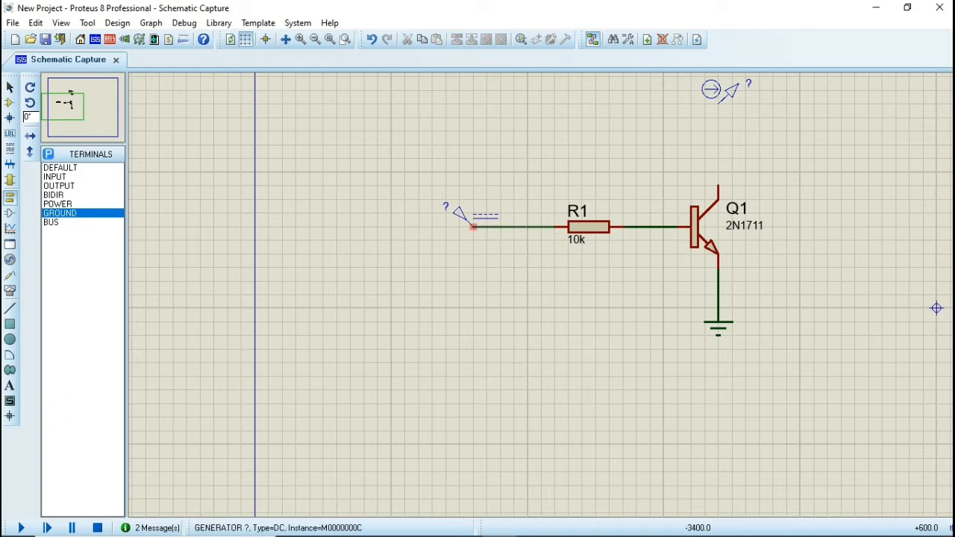
click(473, 226)
Step: Wire the upper DC generator to the current probe and on to Q1's collector
scroll(691, 124, down, 1)
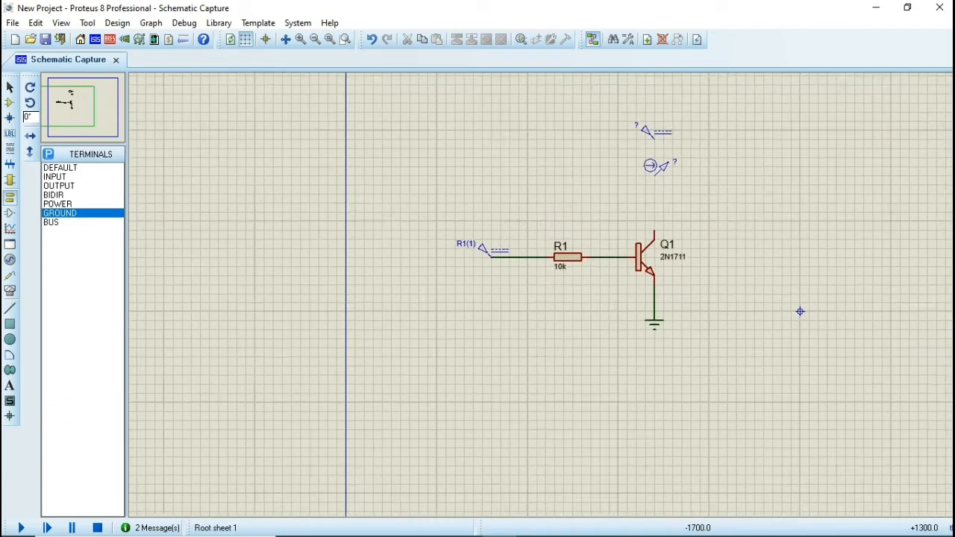
middle_click(681, 94)
click(581, 159)
scroll(580, 159, up, 1)
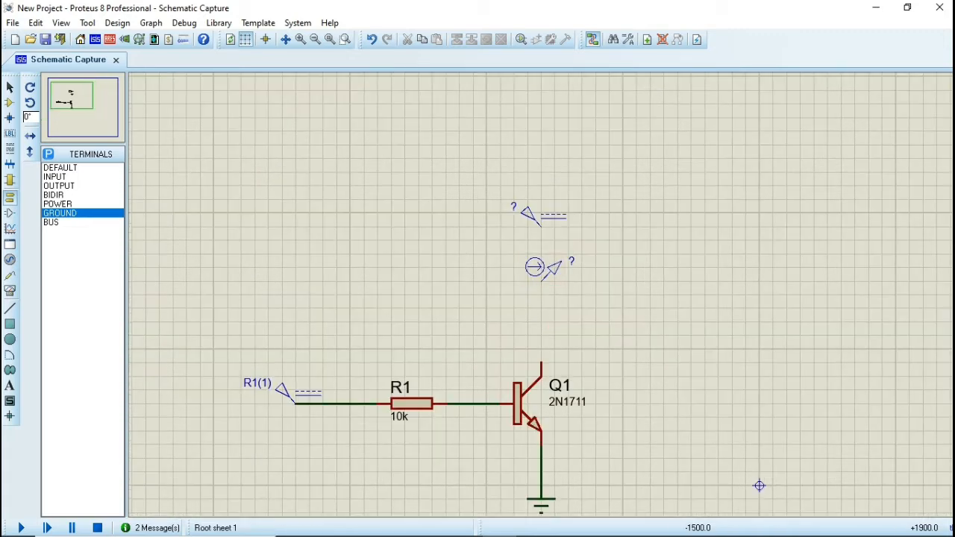
click(540, 227)
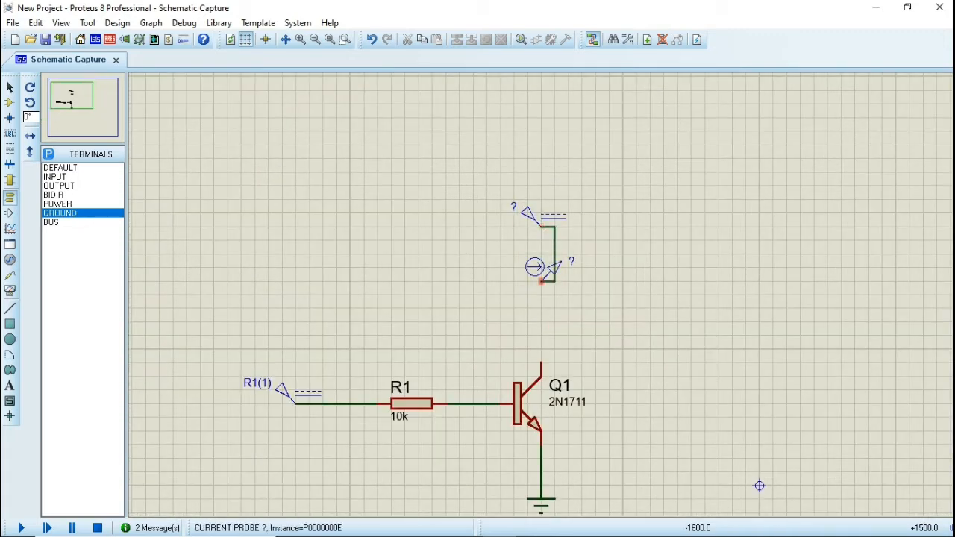
click(540, 281)
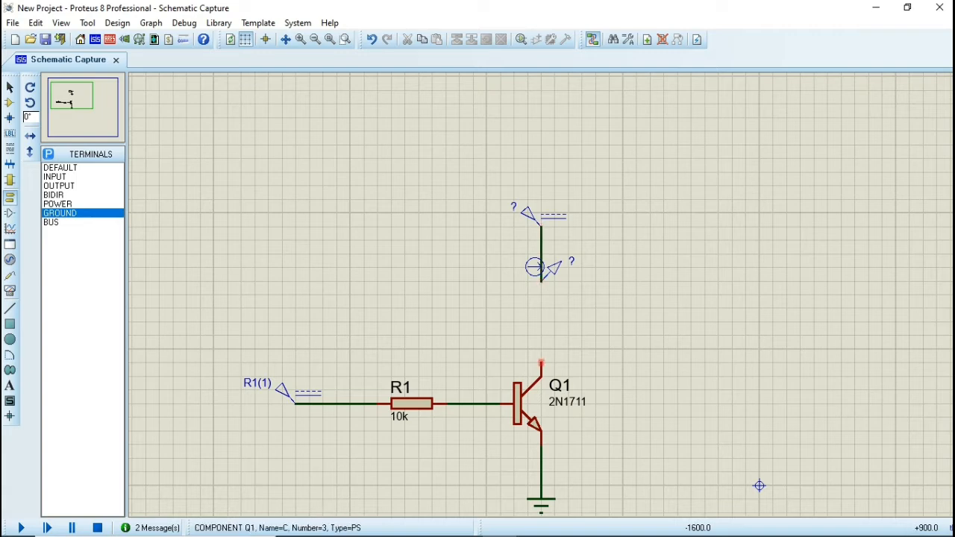
click(541, 363)
click(541, 282)
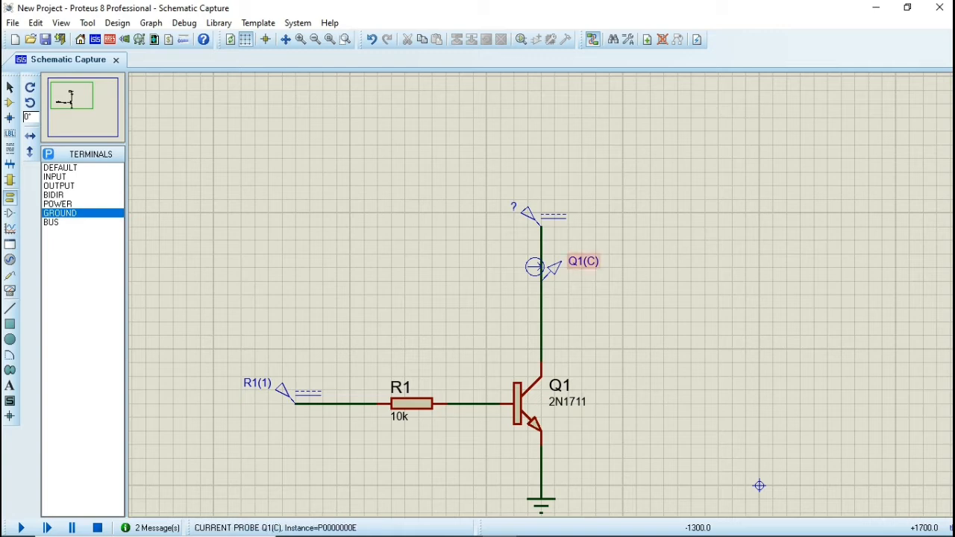
Step: Rotate the current probe clockwise so it points down towards the collector, and rename it IC
right_click(597, 257)
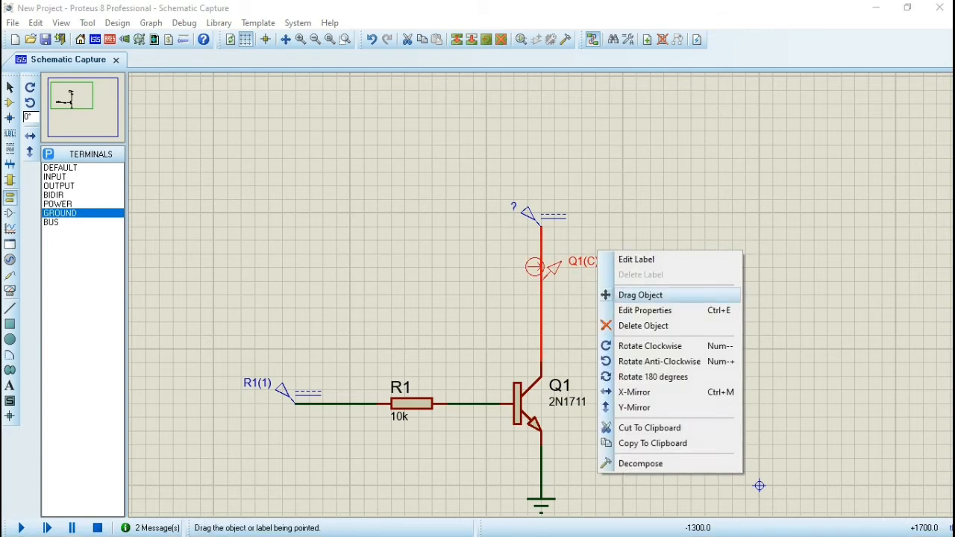
click(650, 346)
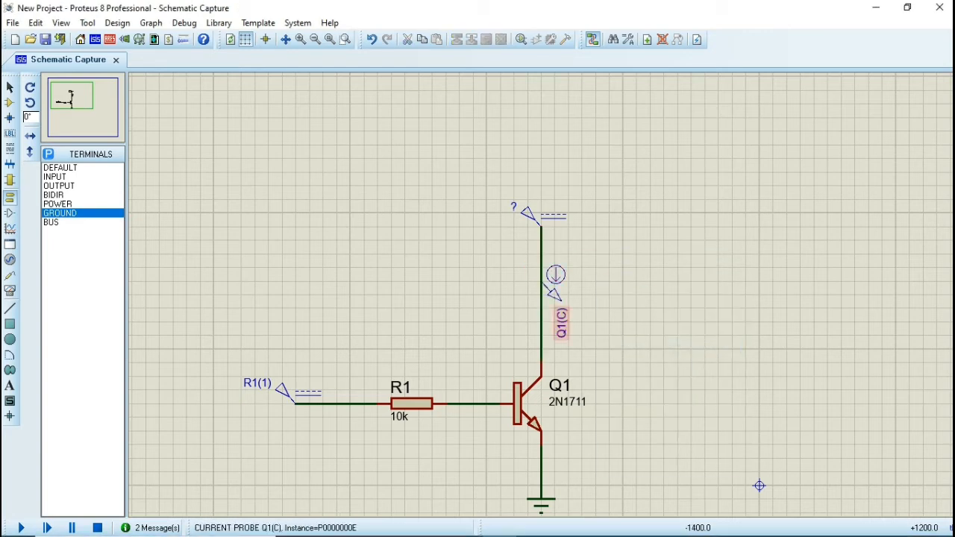
double_click(561, 323)
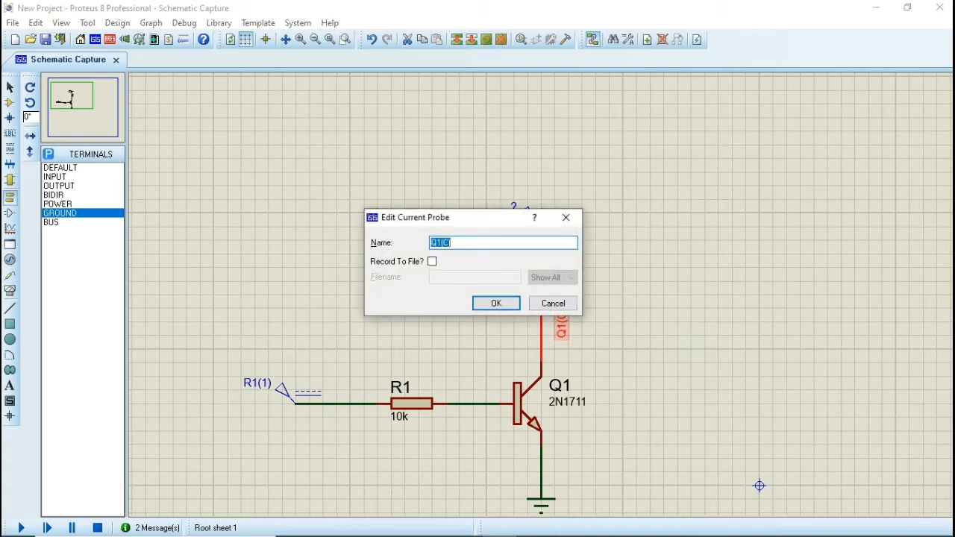
key(BackSpace)
text(IC)
key(Escape)
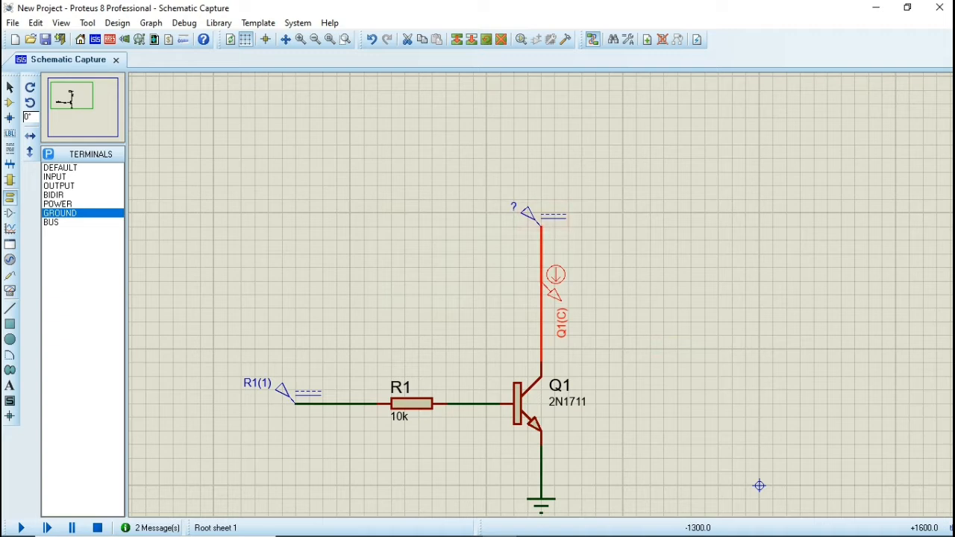
Step: Rename the DC generator feeding R1 as IB and make it a current source
double_click(299, 393)
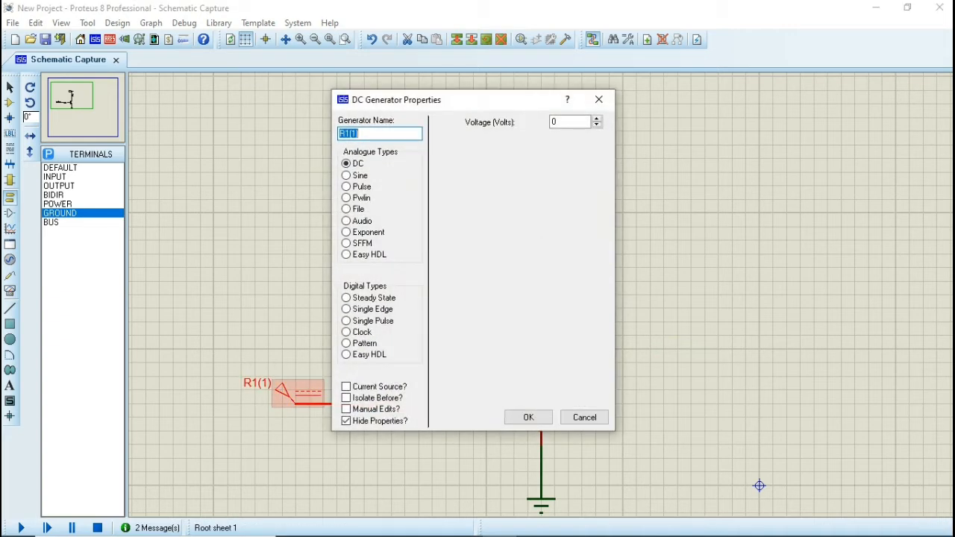
key(BackSpace)
text(IB)
click(346, 386)
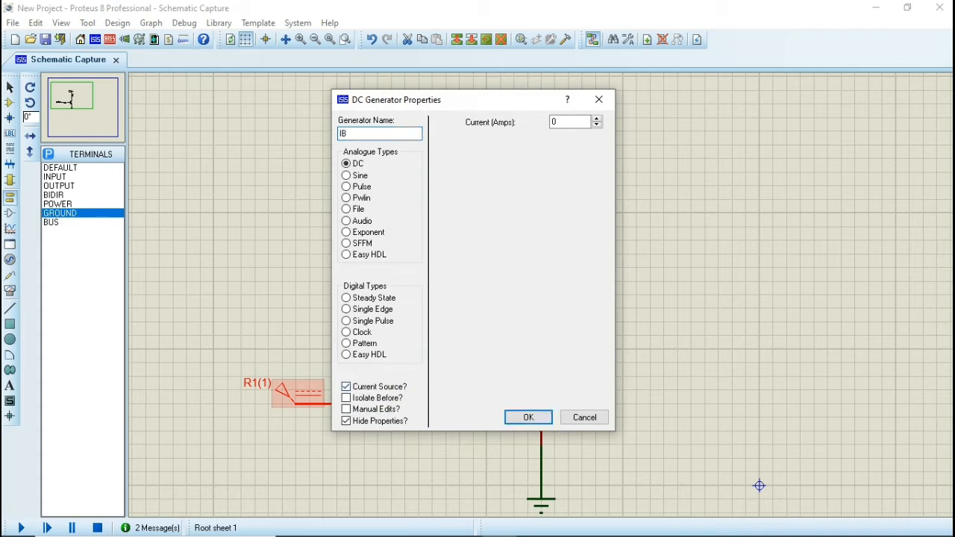
key(Return)
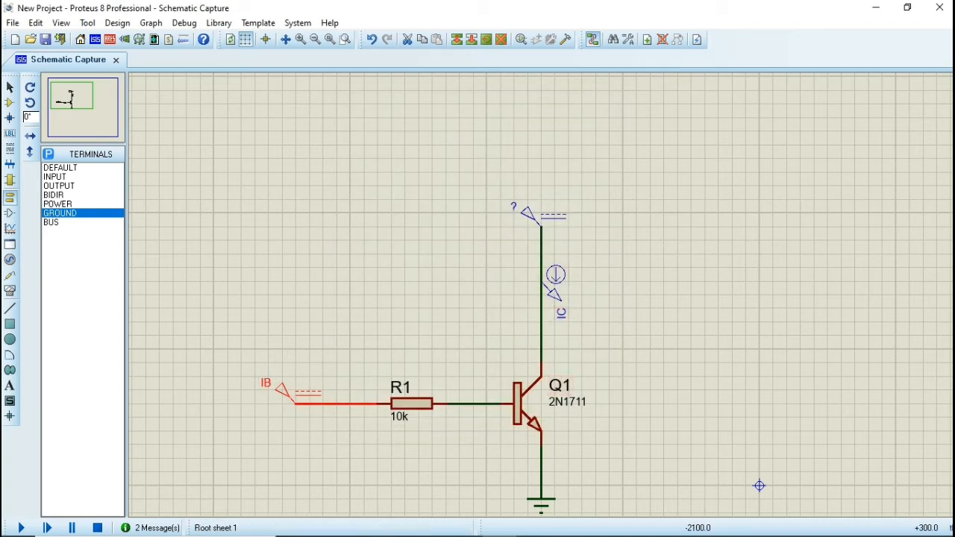
Step: Name the DC generator above the collector VCE, keeping it a voltage source, and clear the selection
scroll(759, 485, down, 1)
scroll(686, 420, up, 1)
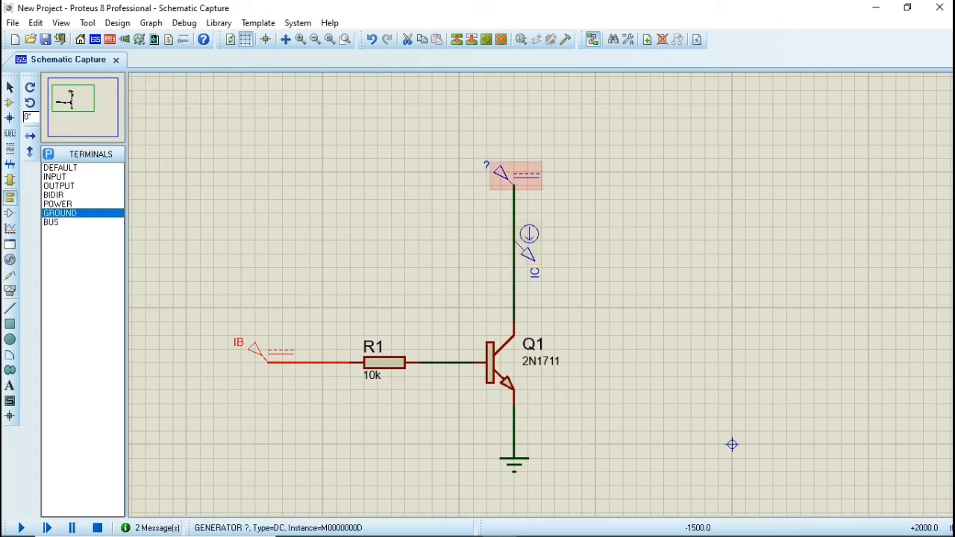
double_click(502, 175)
key(BackSpace)
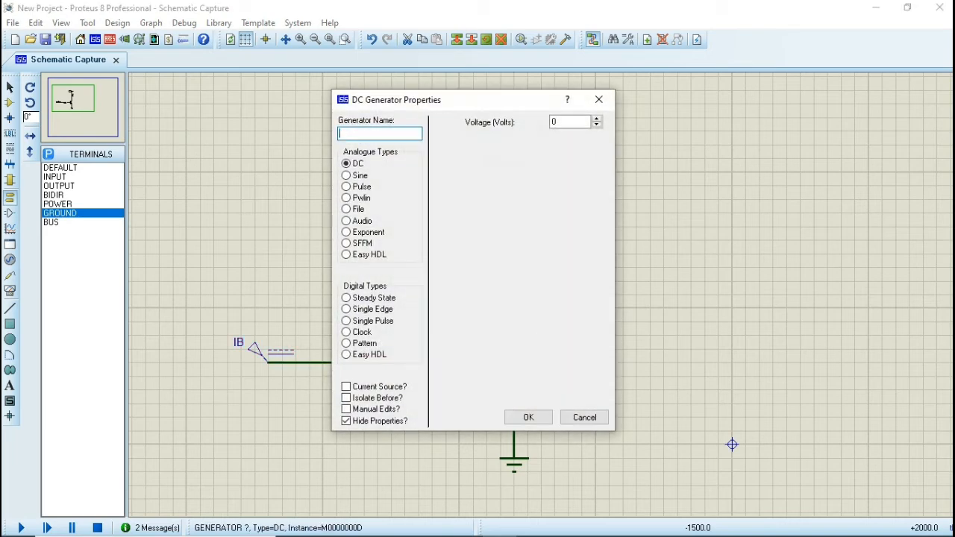
text(VCE)
key(Return)
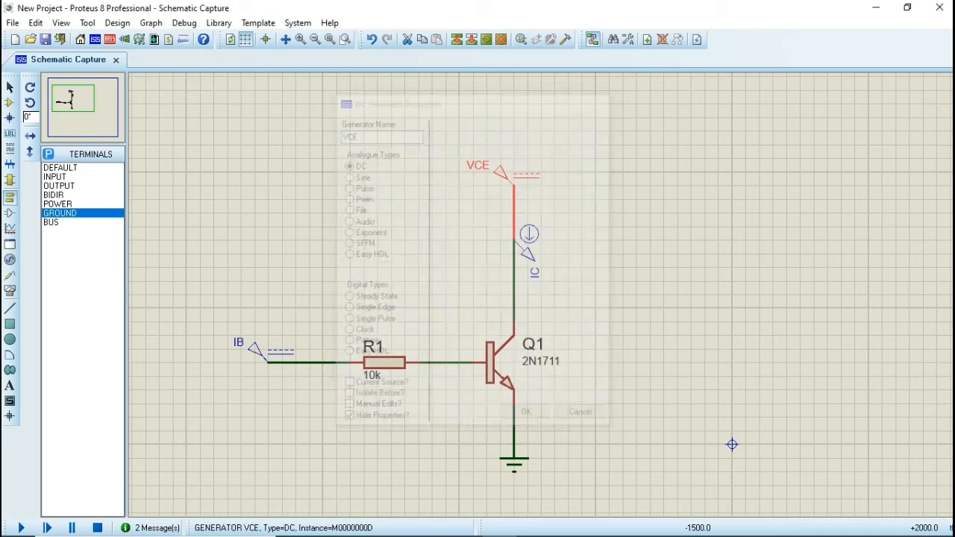
click(718, 322)
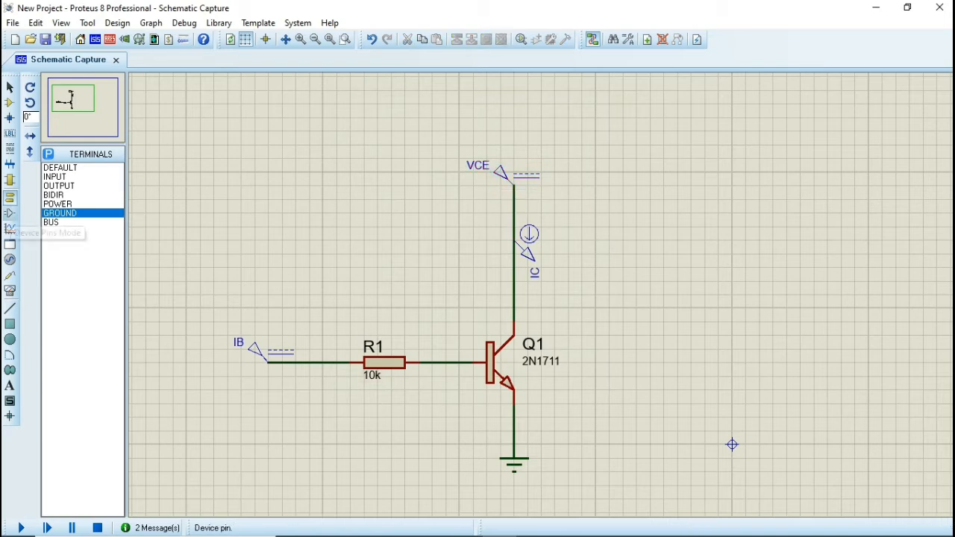
Step: Place a transfer graph beside the transistor circuit, spanning roughly the circuit's height, and add the IC current probe to it as a trace
click(9, 228)
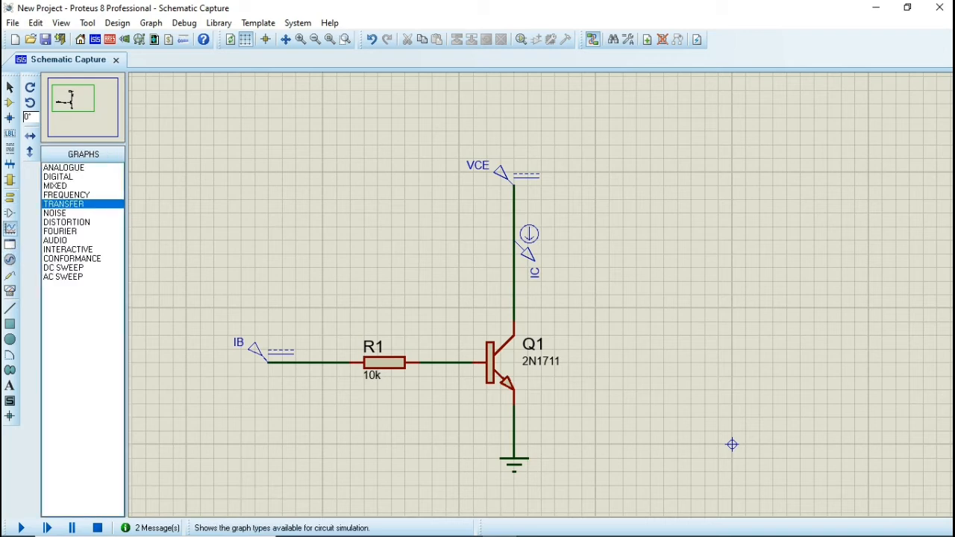
scroll(732, 445, down, 1)
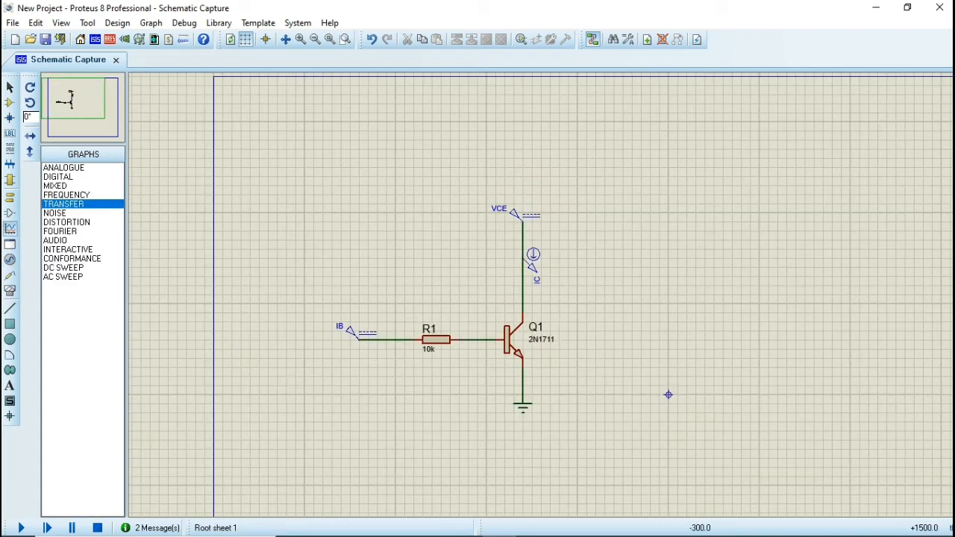
drag(577, 214, 905, 403)
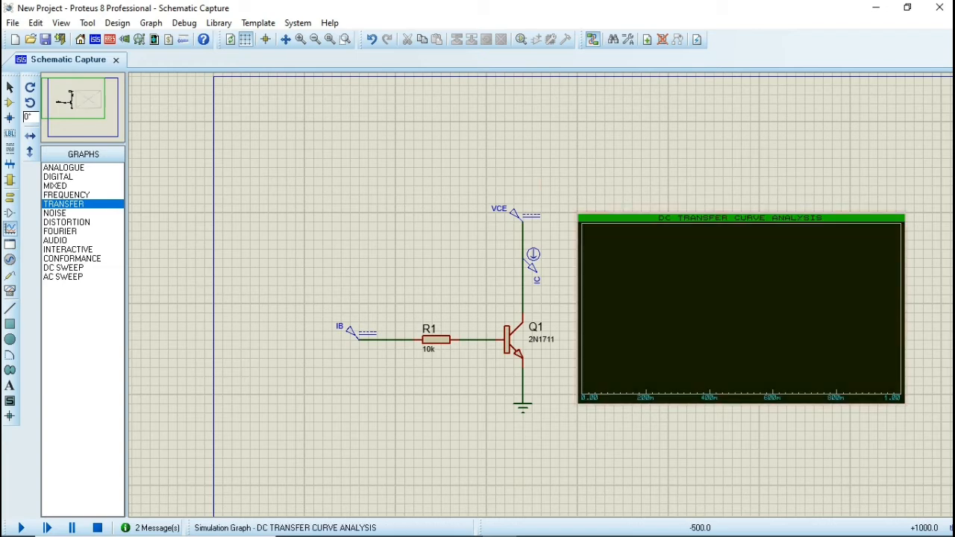
scroll(552, 258, up, 2)
scroll(552, 258, down, 1)
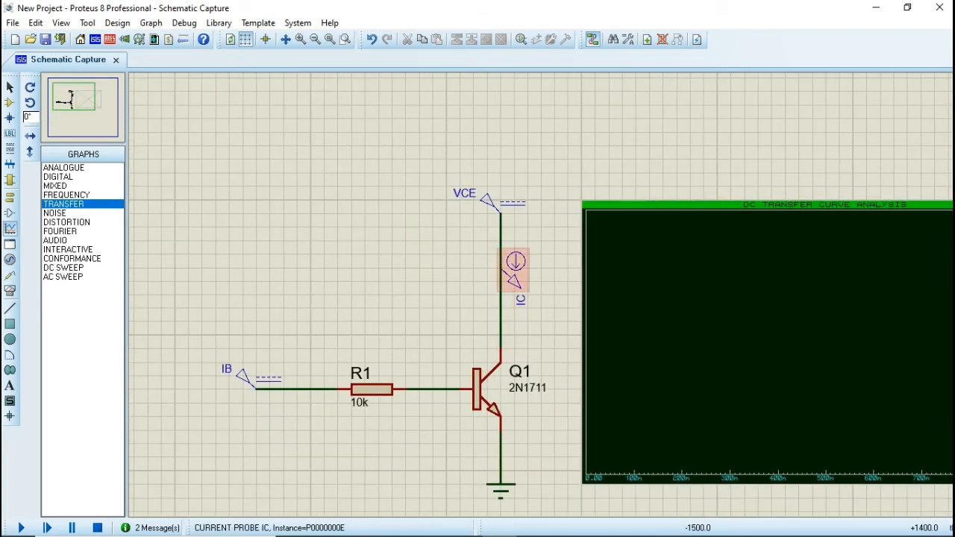
mouse_move(514, 282)
mouse_down()
mouse_move(520, 296)
mouse_move(545, 298)
mouse_move(630, 275)
mouse_up()
Step: In the transfer graph's properties, choose IB as Source 1 and VCE as Source 2
right_click(646, 203)
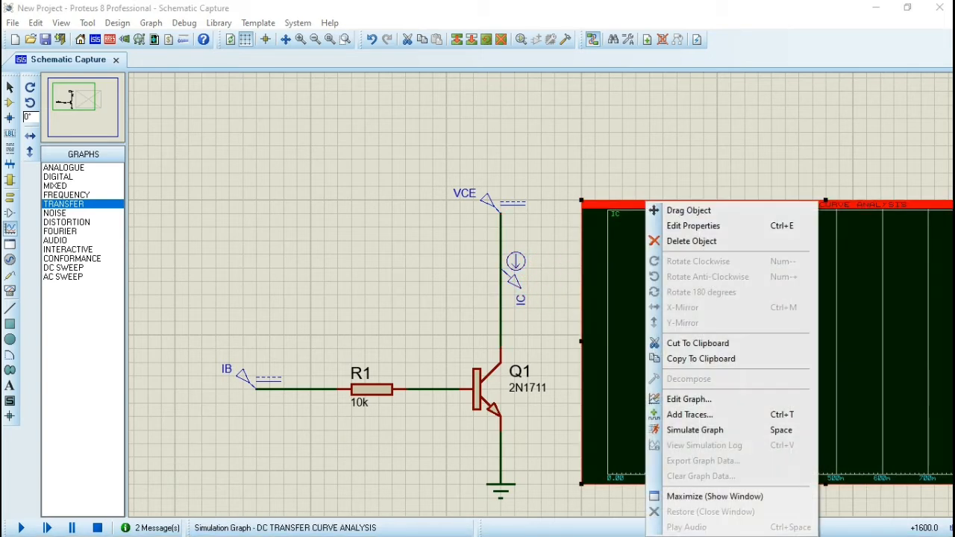
click(693, 225)
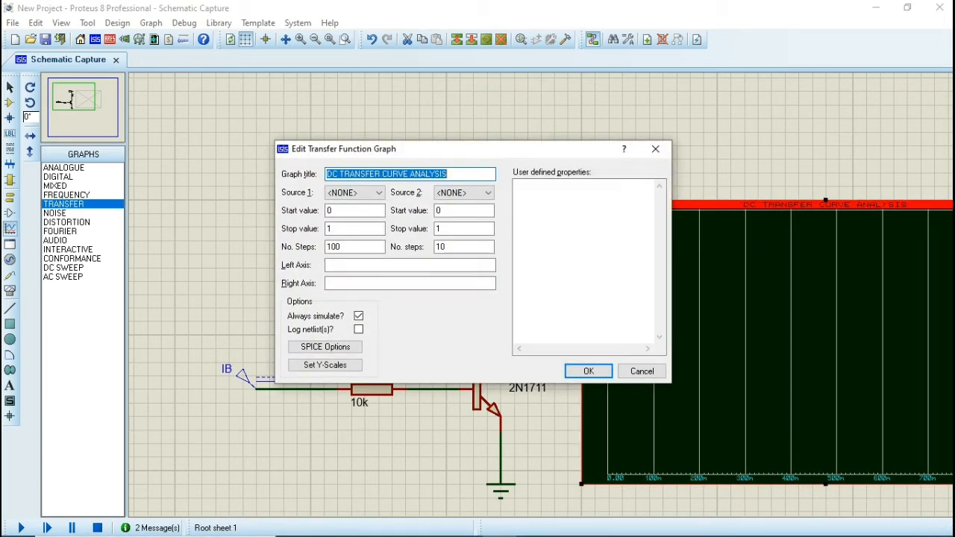
click(354, 193)
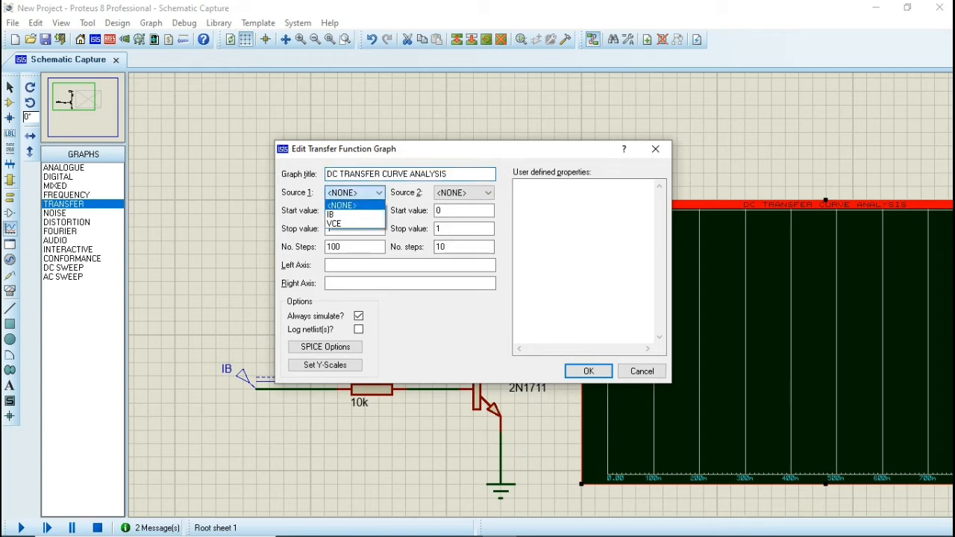
click(347, 211)
click(464, 192)
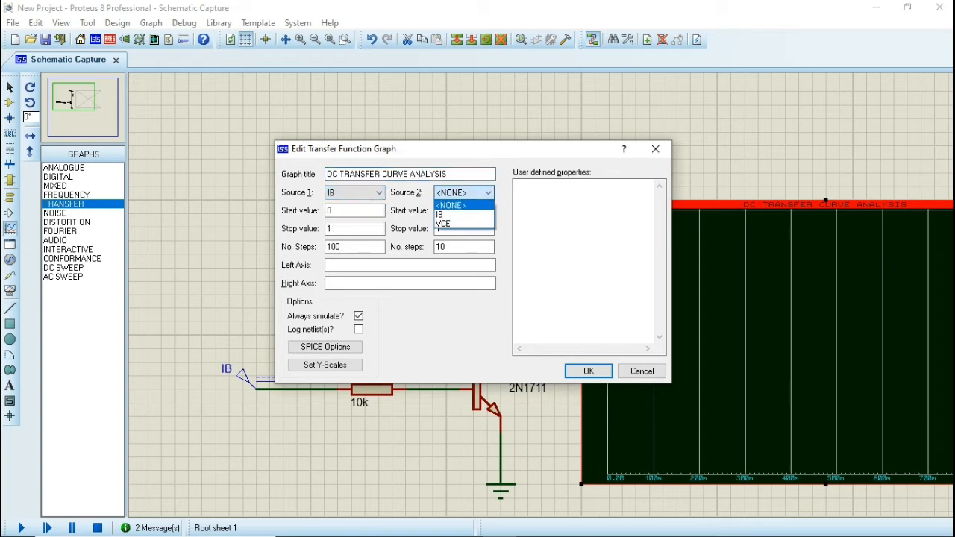
click(455, 226)
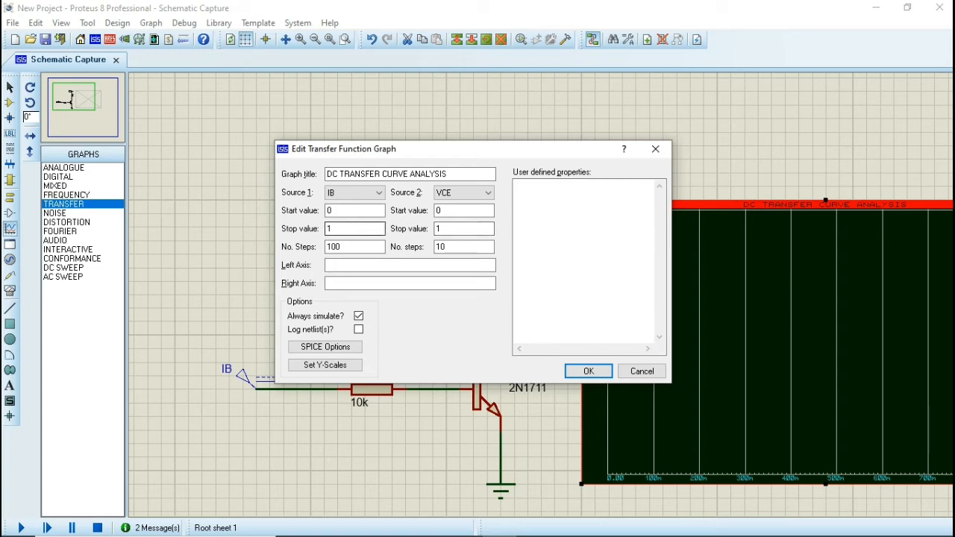
Step: Set the number of steps for Source 1 to 50 and apply the graph properties
click(356, 247)
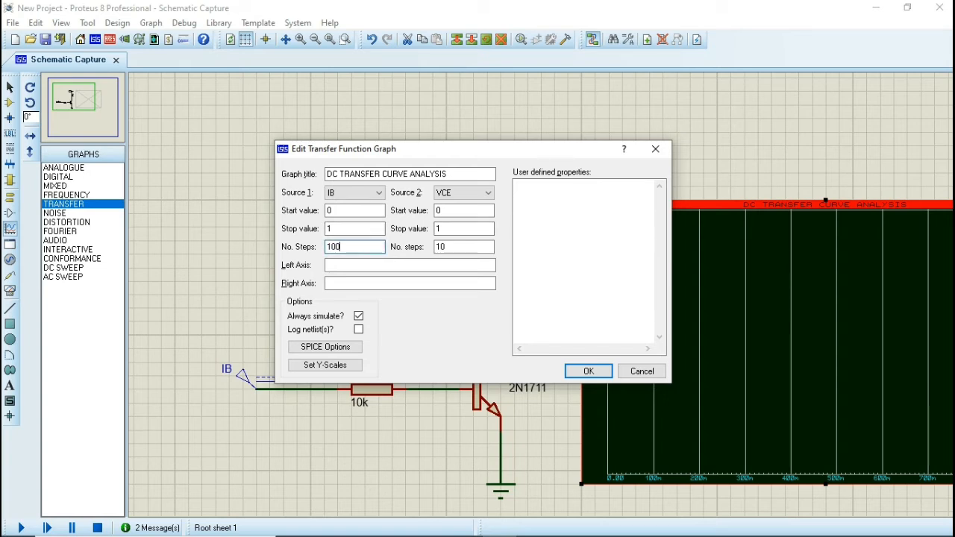
key(BackSpace)
key(BackSpace)
key(BackSpace)
text(50)
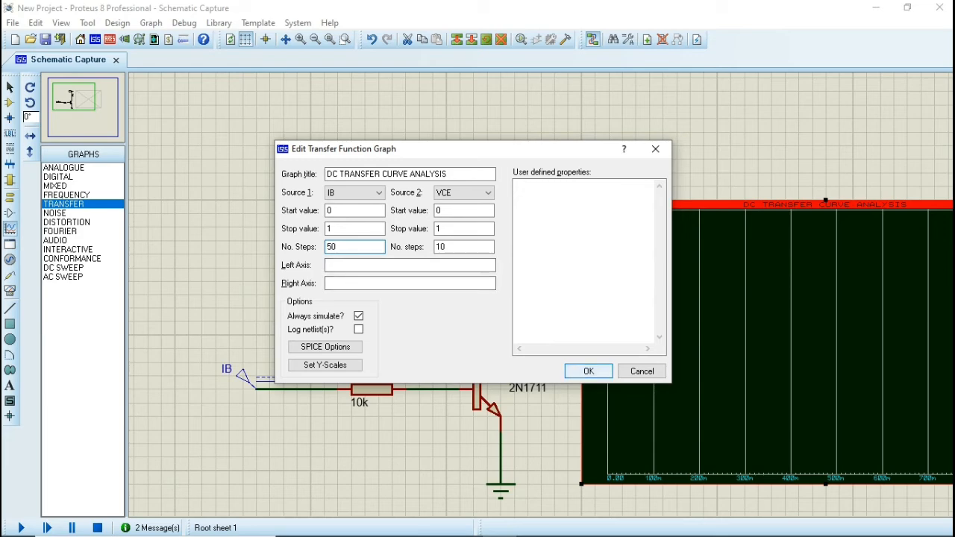
click(588, 371)
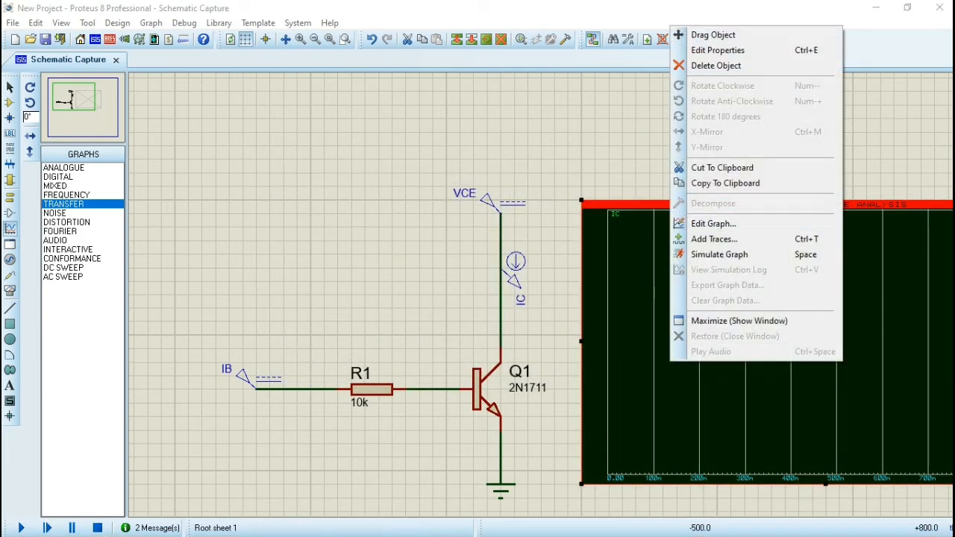
Step: Simulate the transfer graph and examine the plotted IC curves along both axes
click(719, 255)
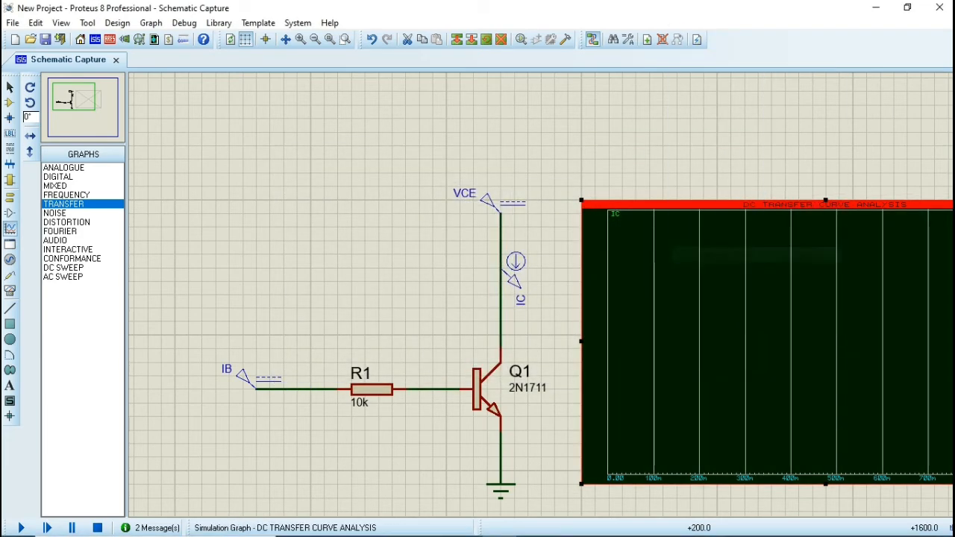
scroll(540, 298, down, 1)
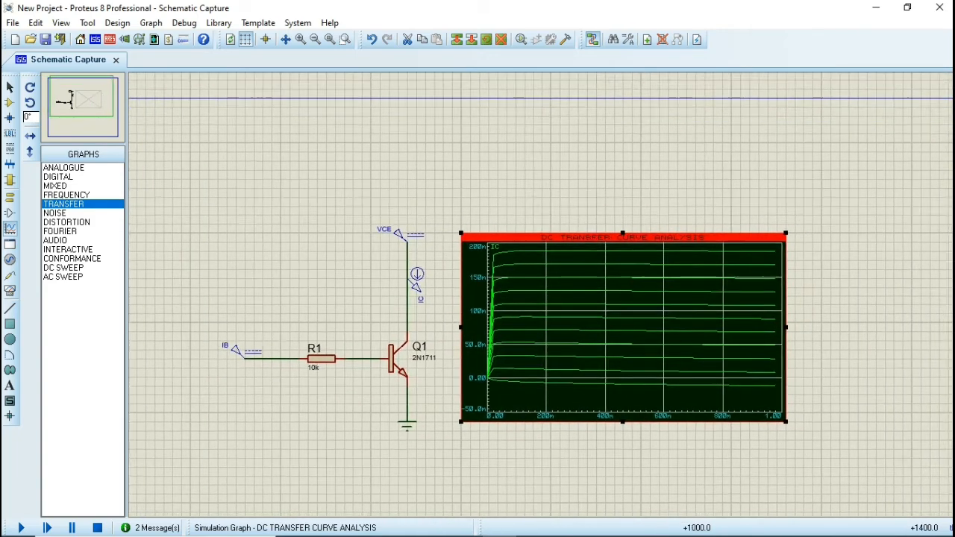
click(643, 289)
scroll(638, 291, up, 1)
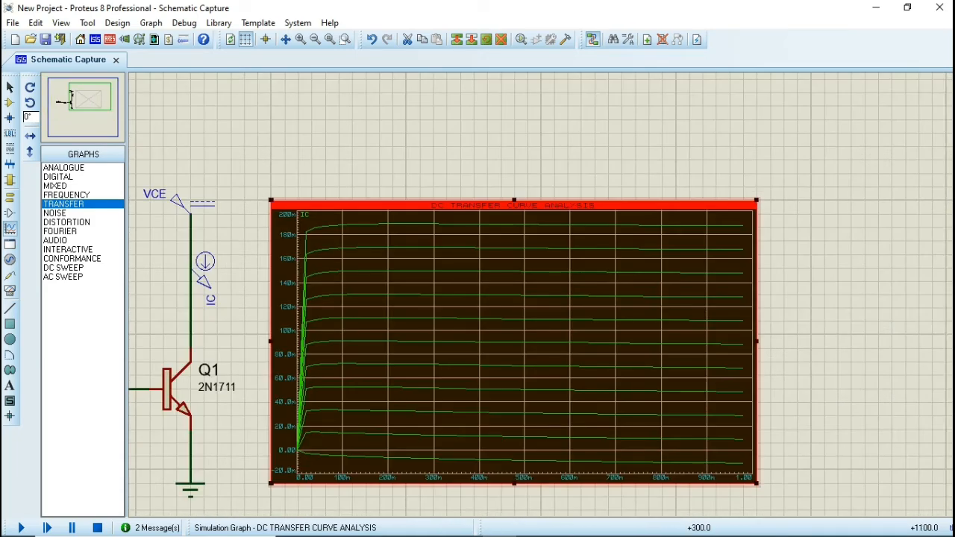
scroll(594, 256, up, 1)
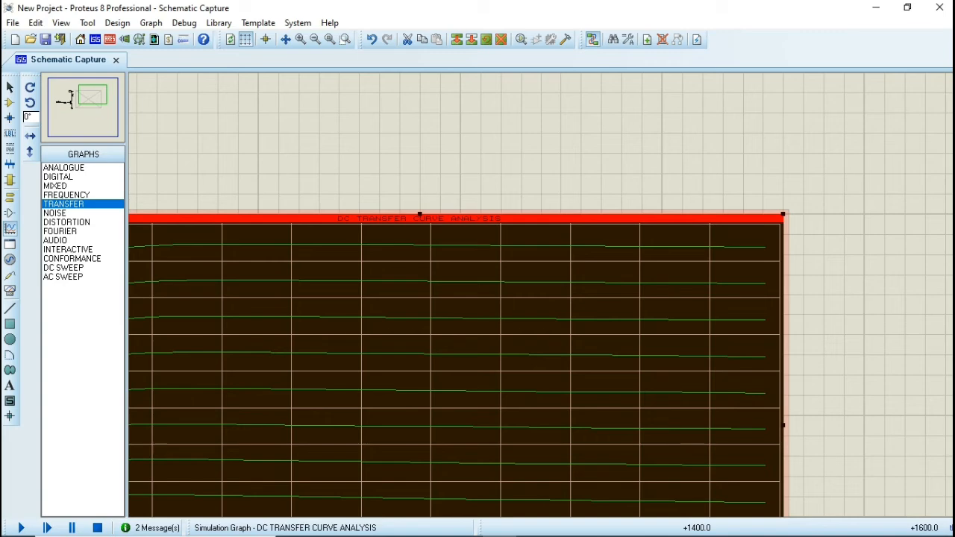
scroll(552, 293, down, 1)
middle_click(394, 362)
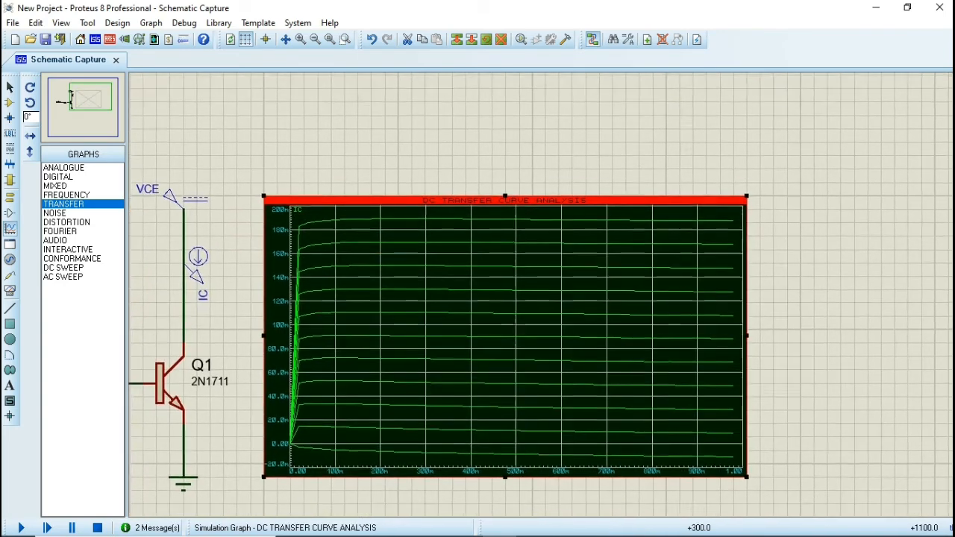
scroll(477, 310, up, 1)
scroll(533, 289, down, 1)
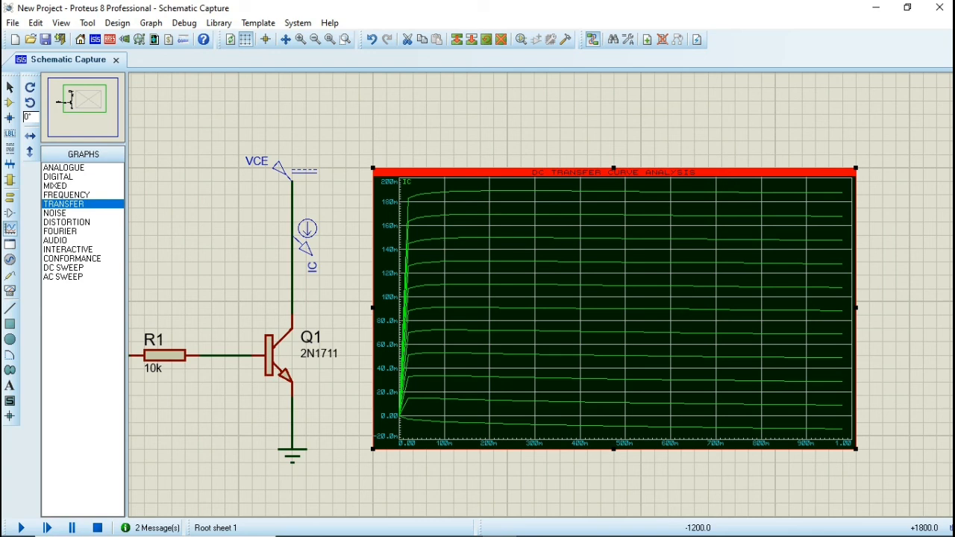
mouse_move(559, 535)
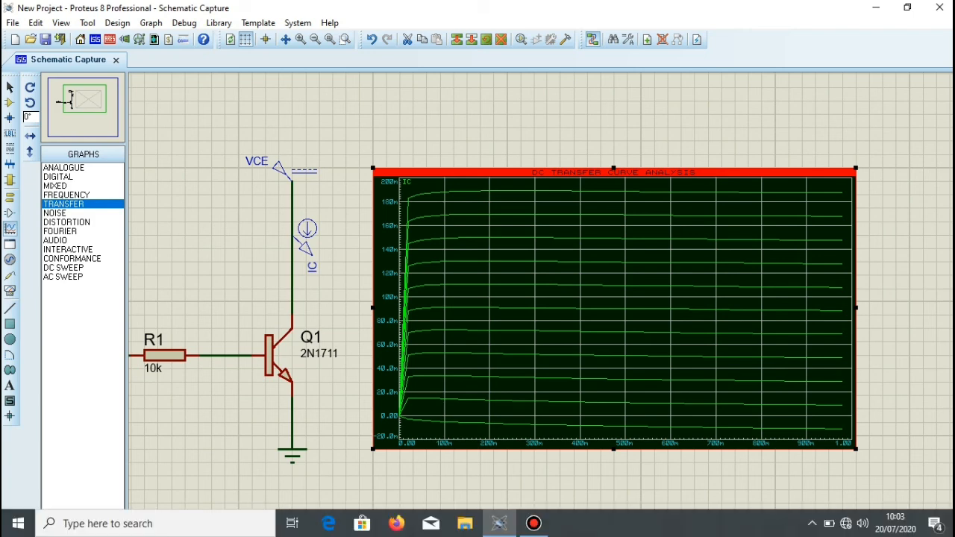
click(534, 523)
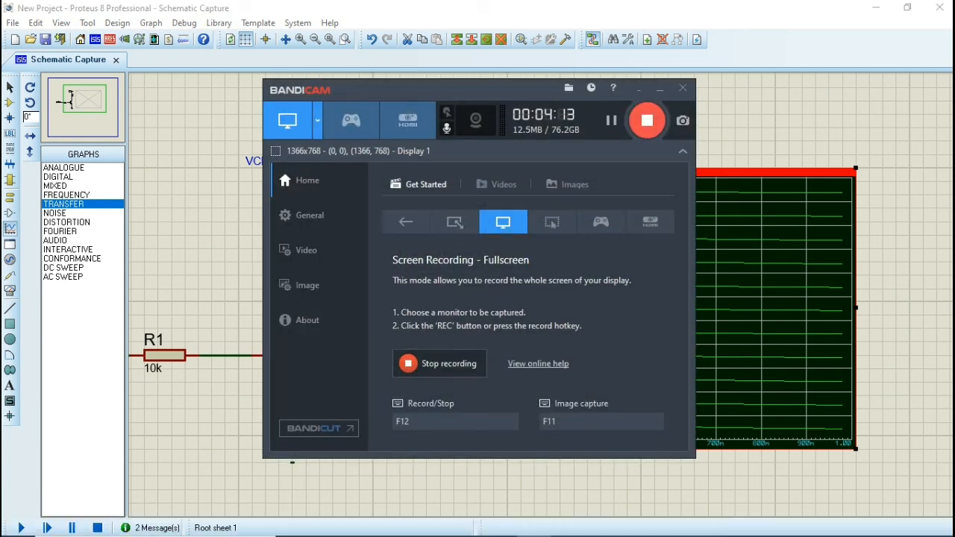
click(647, 120)
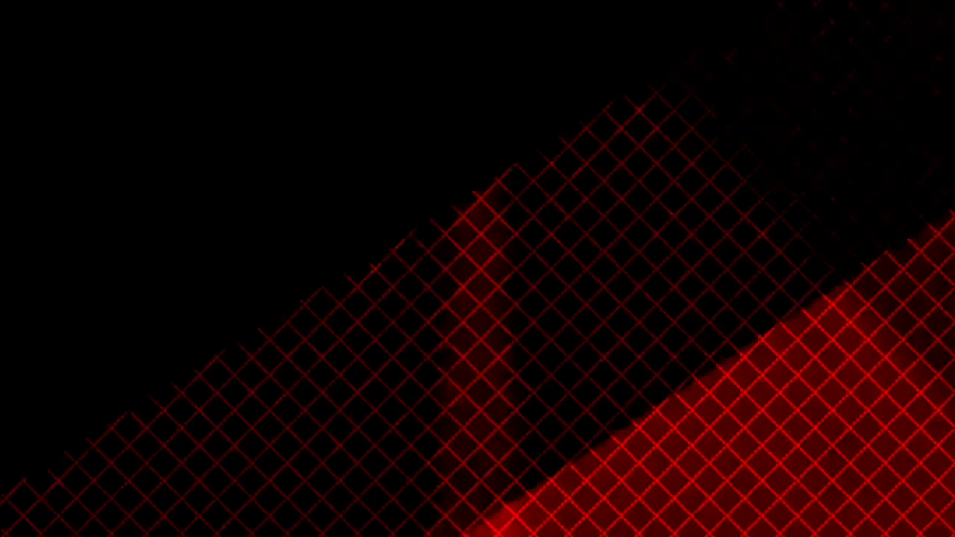